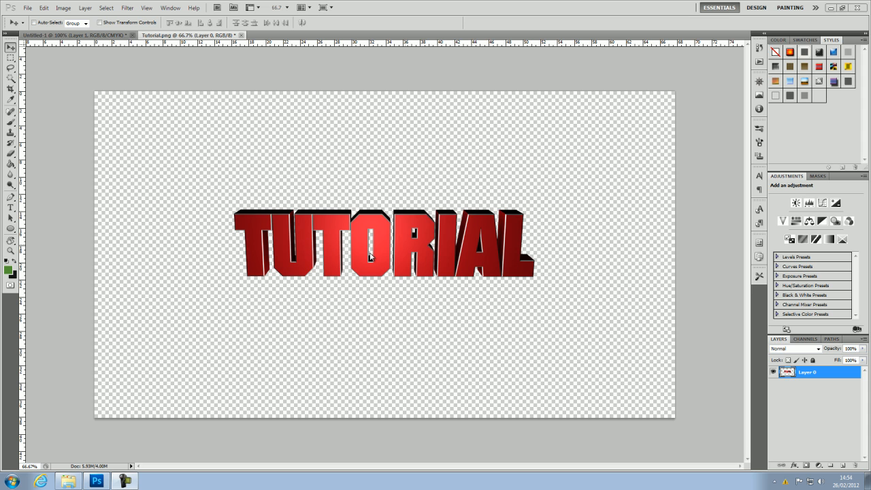
Close the Untitled-1 document and move the TUTORIAL text slightly up and to the left on its canvas
click(132, 35)
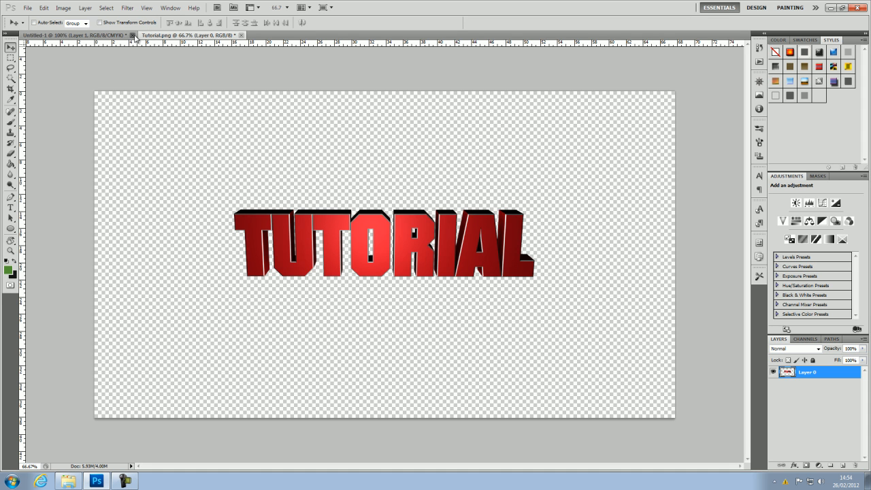
click(446, 180)
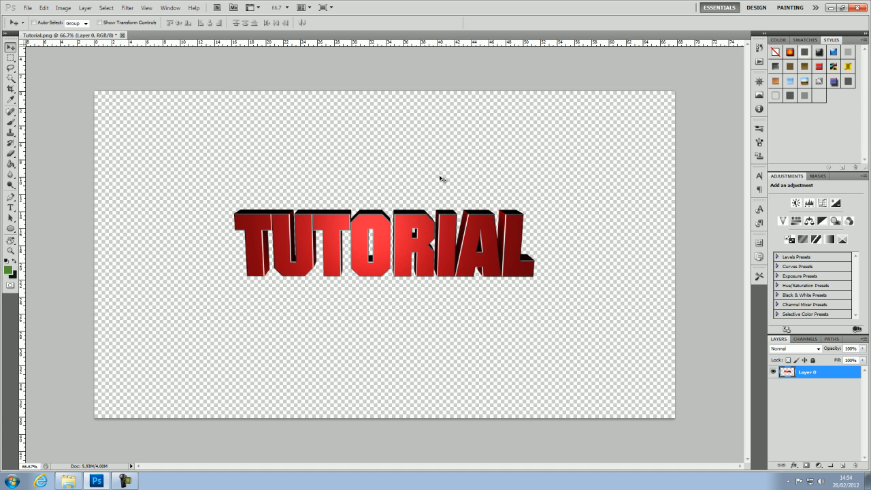
mouse_move(413, 231)
mouse_down()
mouse_move(428, 217)
mouse_move(407, 228)
mouse_up()
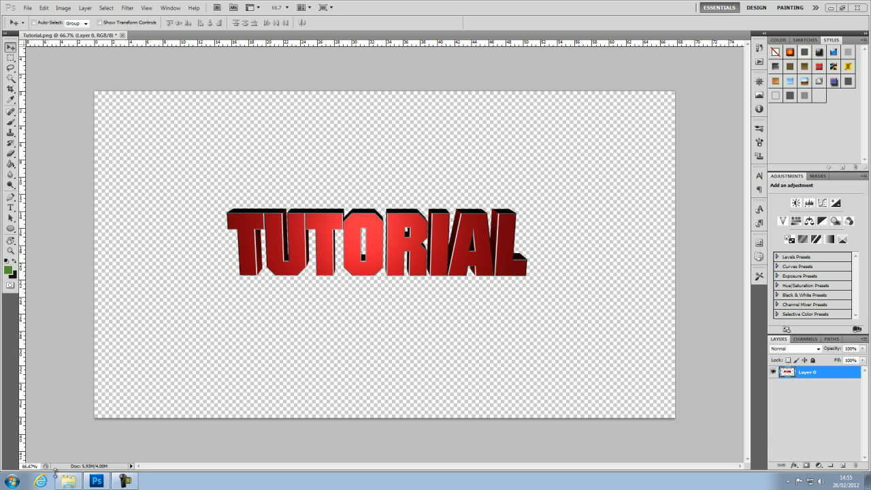
Place the "27 - Copy" texture from the textures 2 folder into the Tutorial document, lining up its left edge with the text
click(67, 482)
drag(430, 146, 778, 137)
click(612, 346)
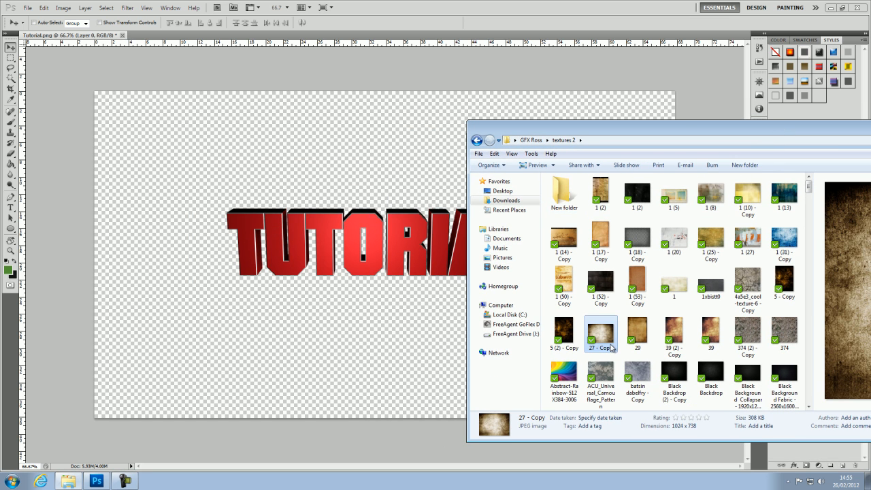
drag(682, 124, 235, 120)
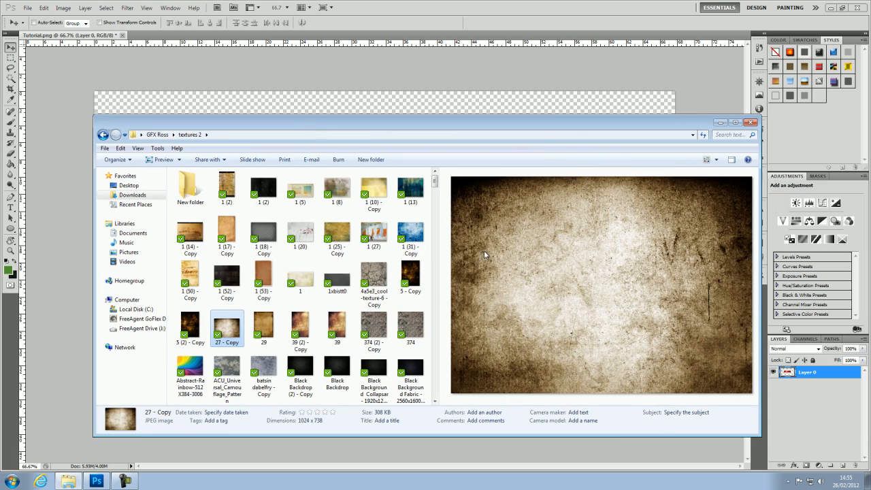
drag(297, 129, 726, 95)
drag(669, 297, 353, 279)
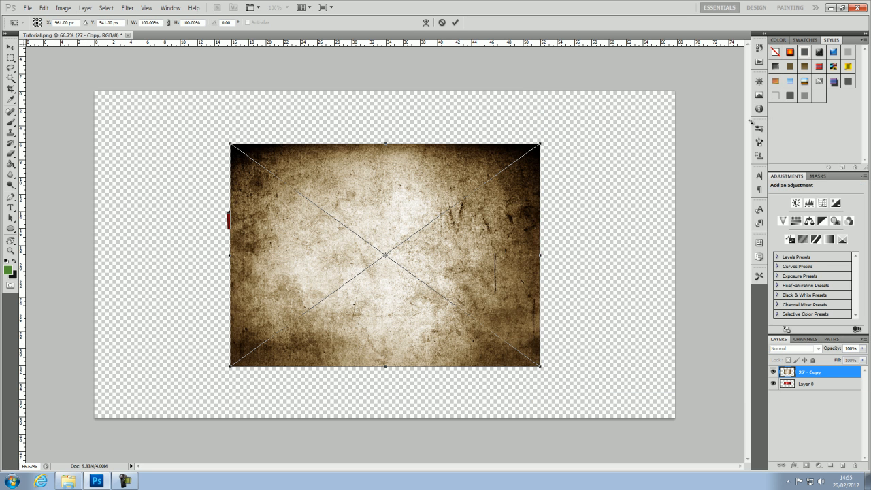
drag(398, 304, 397, 301)
key(Return)
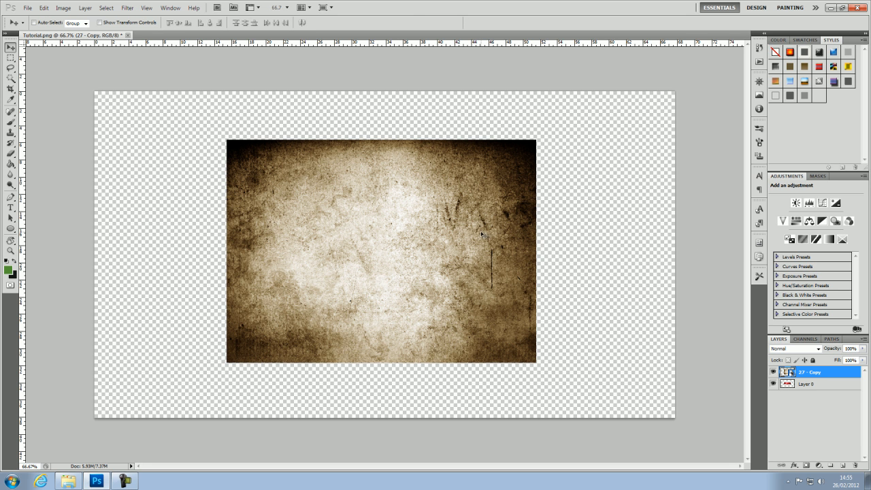
Squash the placed texture to about 37% height and narrow it slightly so it just covers the TUTORIAL text
key(ctrl+t)
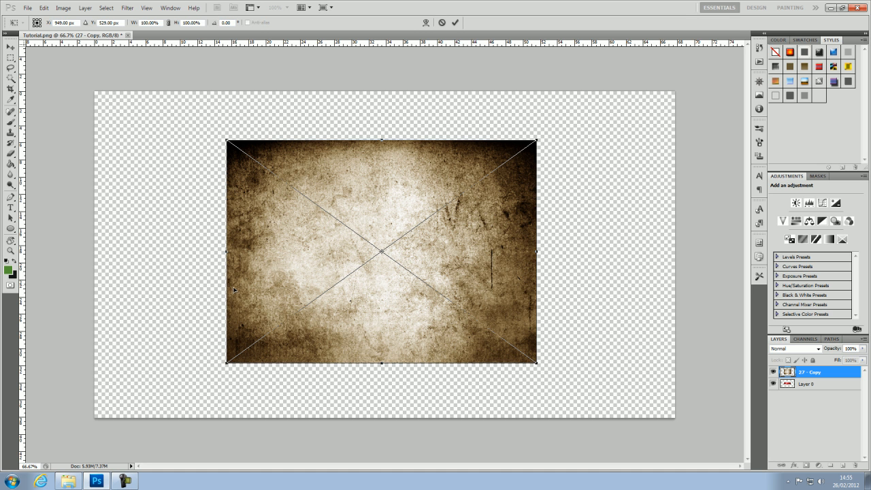
drag(382, 138, 382, 202)
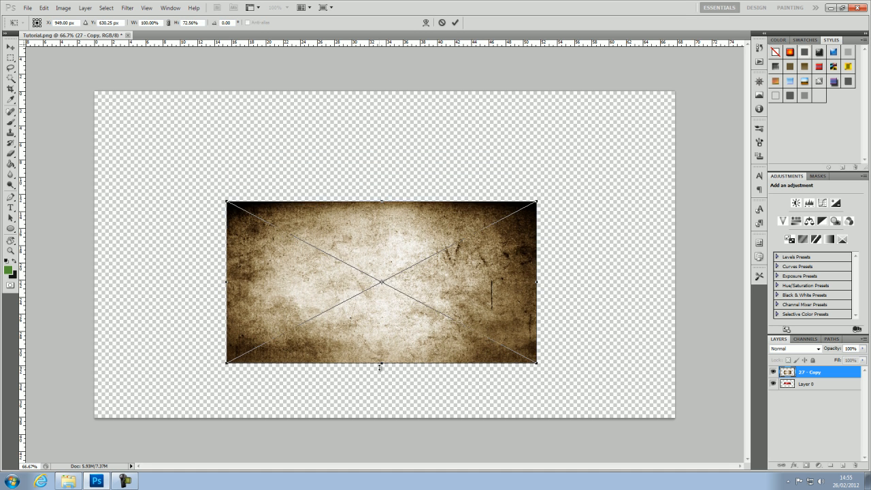
drag(381, 363, 405, 283)
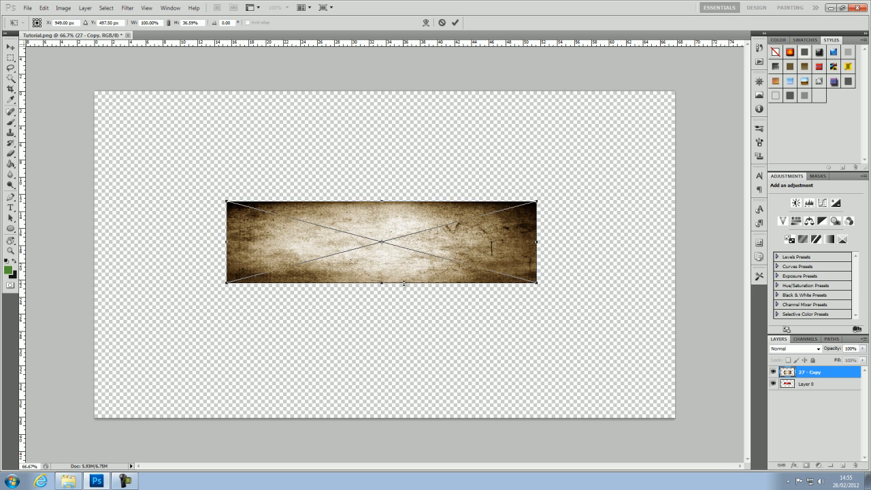
mouse_move(537, 242)
mouse_down()
mouse_move(502, 242)
mouse_move(529, 241)
mouse_up()
key(Return)
mouse_move(264, 241)
mouse_down()
mouse_move(292, 247)
mouse_move(264, 239)
mouse_up()
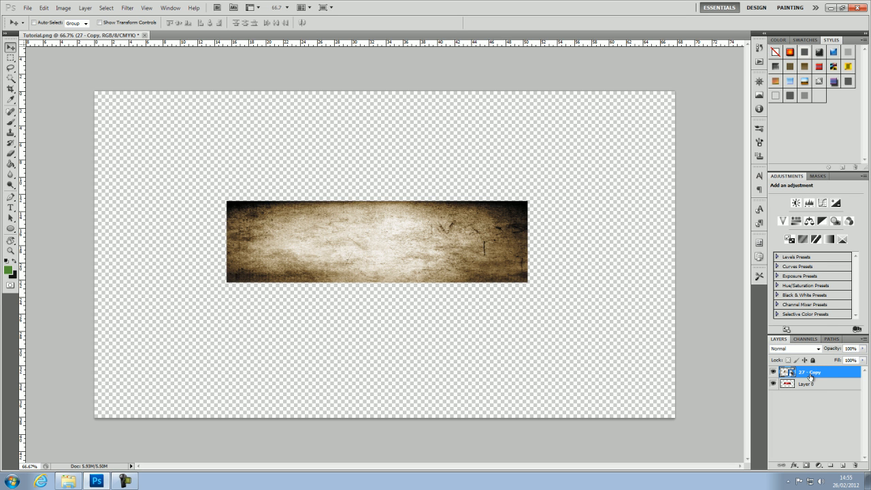
Rasterize the 27 - Copy layer and clip it to the TUTORIAL text layer with a clipping mask
right_click(811, 378)
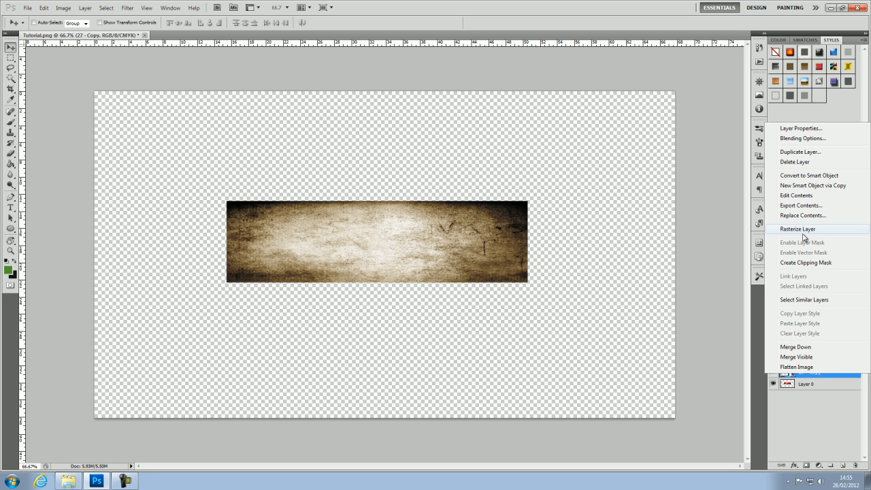
click(804, 237)
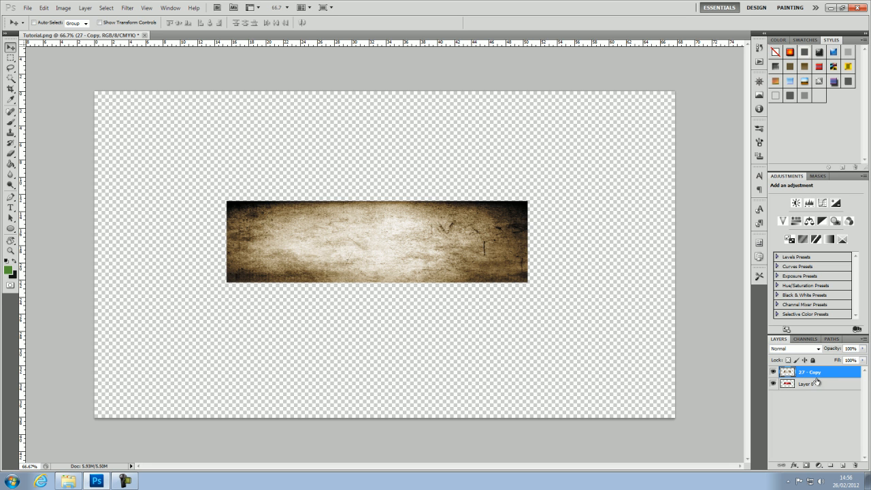
right_click(820, 374)
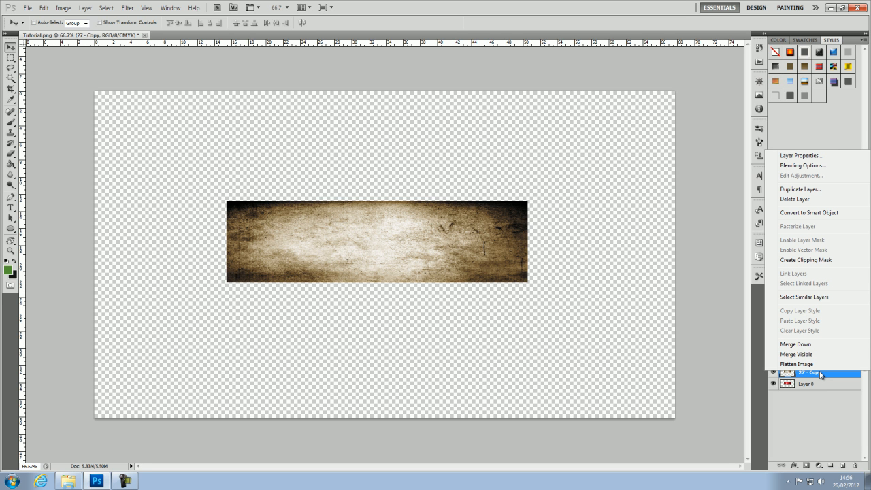
click(829, 260)
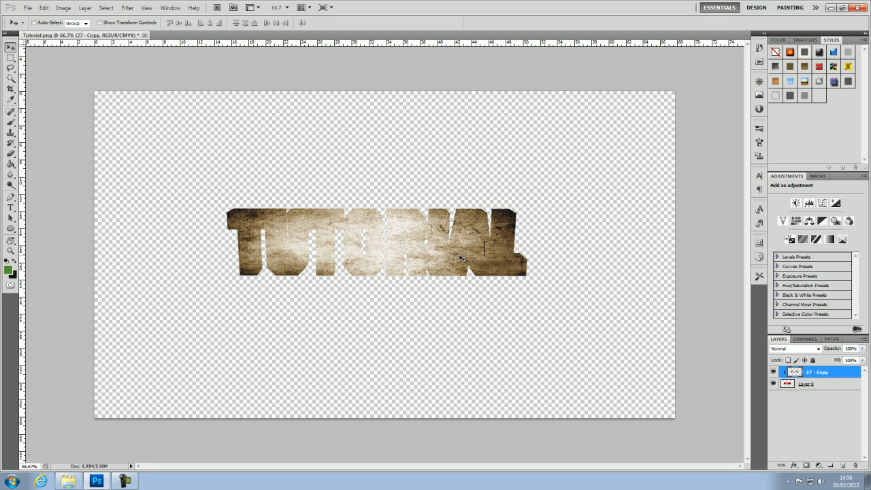
Set the blend mode of the clipped 27 - Copy texture layer to Overlay
click(806, 350)
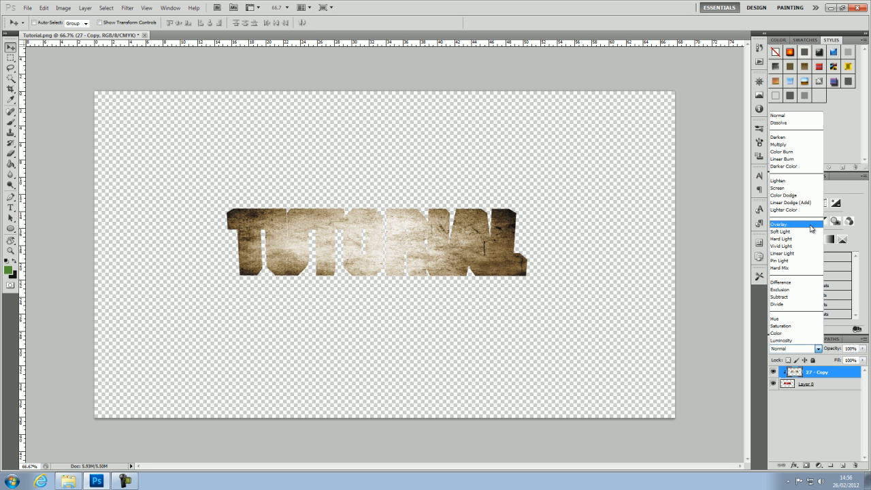
click(811, 229)
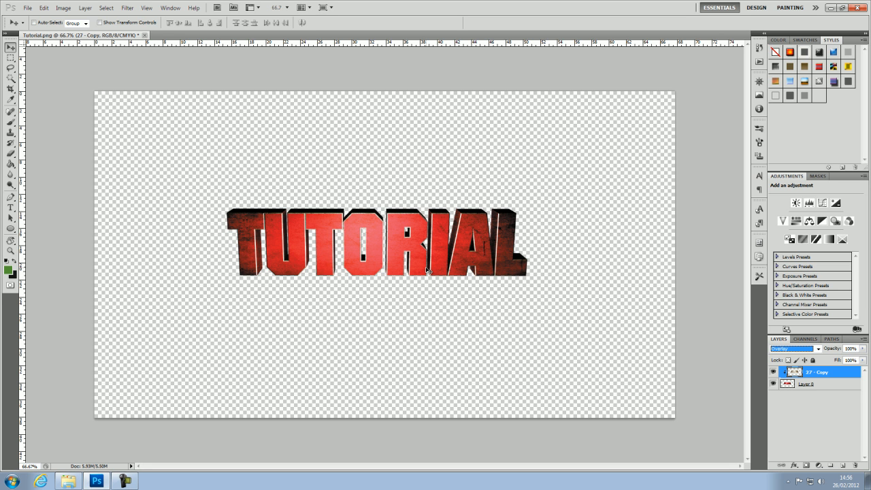
Try other blend modes such as Lighten, Soft Light, Vivid Light and Lighter Color on the 27 - Copy layer, ending back on Overlay
click(802, 349)
click(803, 181)
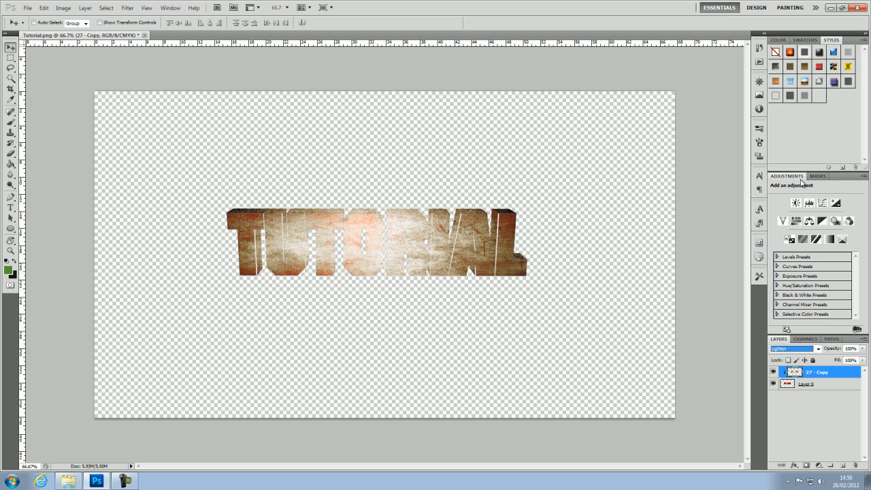
click(808, 353)
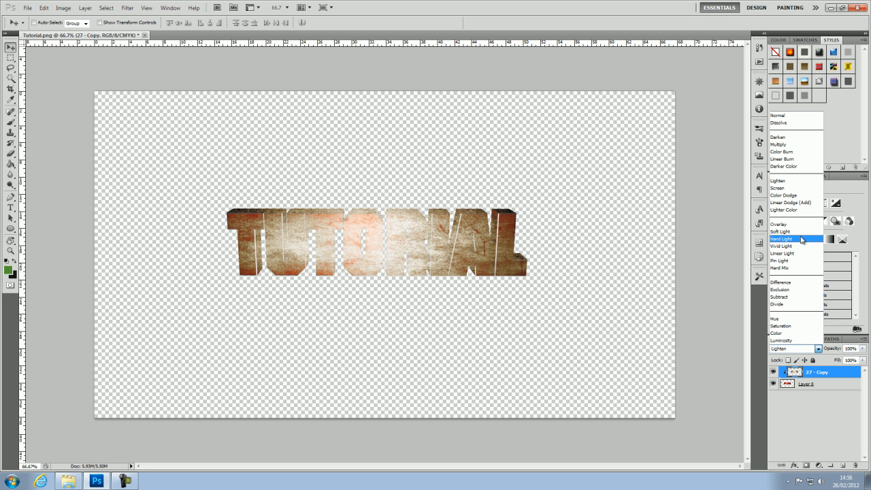
click(803, 239)
key(Up)
key(Up)
key(Up)
key(Up)
key(Up)
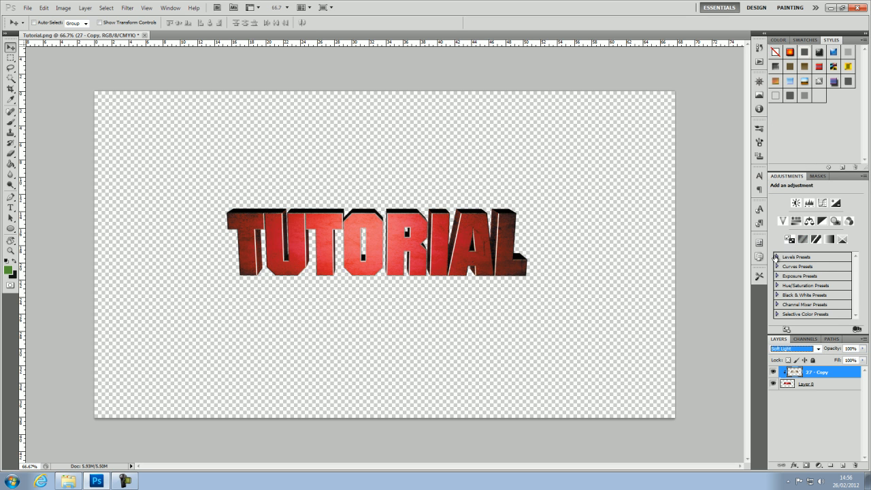
key(Up)
key(Up)
key(Up)
key(Up)
key(Down)
key(Down)
key(Down)
key(Down)
key(Down)
key(Down)
key(Down)
key(Down)
key(Down)
key(Down)
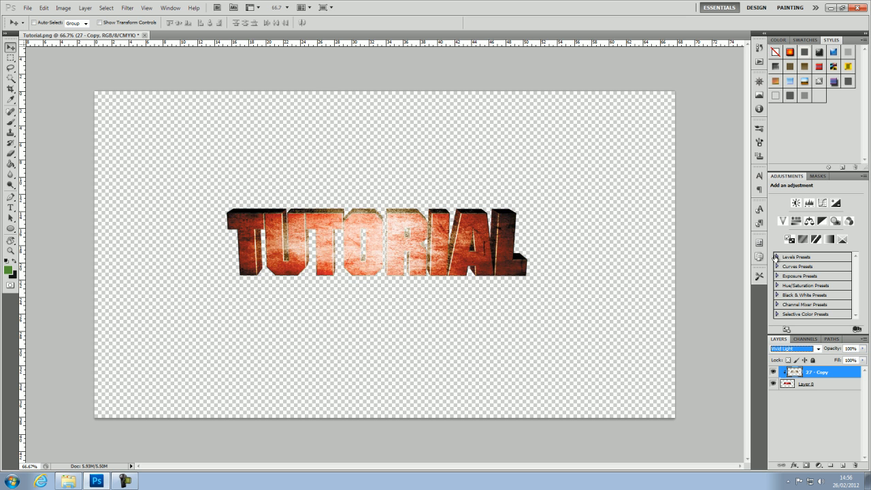
key(Up)
key(Up)
key(Up)
key(Up)
key(Up)
key(Up)
key(Up)
key(Up)
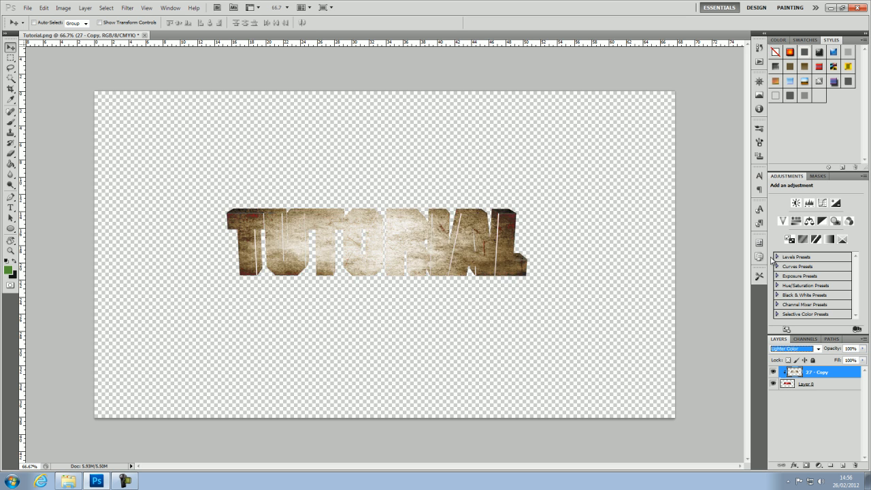
key(Down)
key(Down)
key(Down)
key(Down)
key(Down)
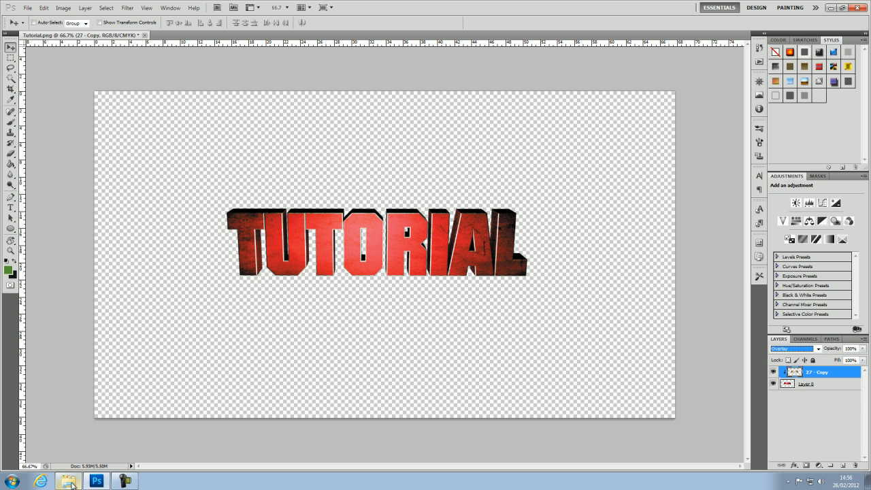
Place the Grunge Metal texture from the textures 2 folder over the text, lining up its left edge with the lettering
click(68, 481)
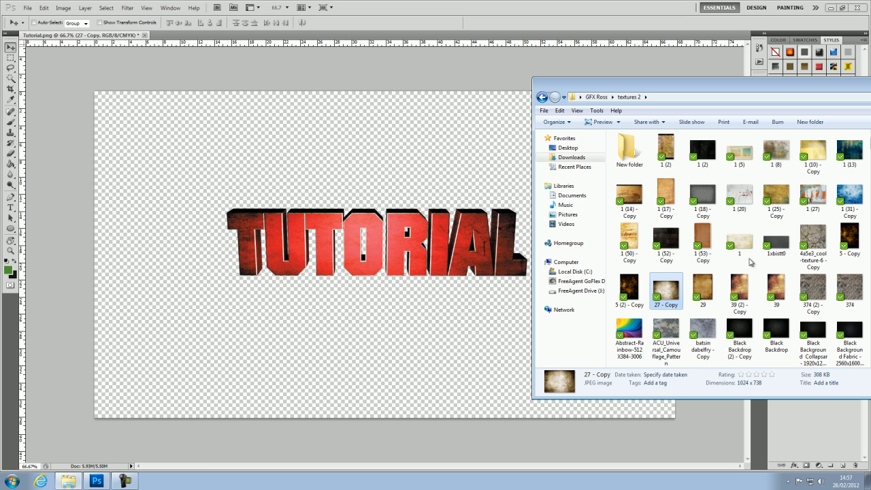
click(792, 284)
scroll(792, 283, down, 15)
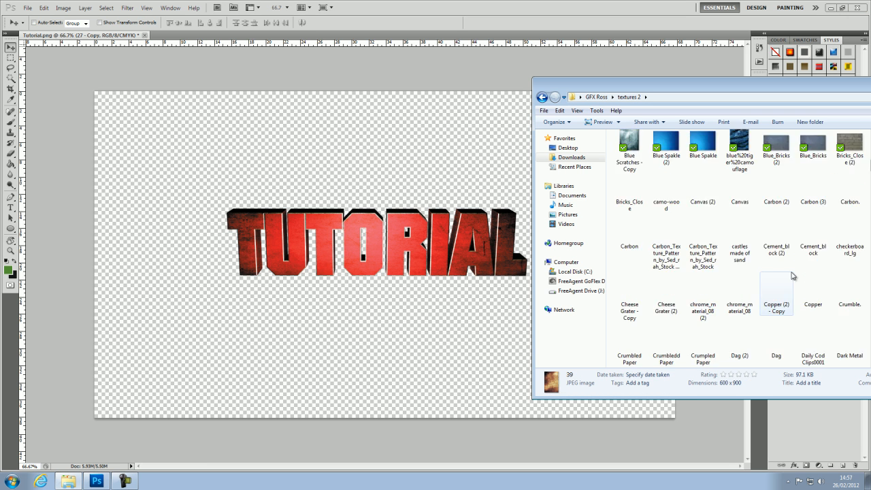
scroll(791, 275, up, 5)
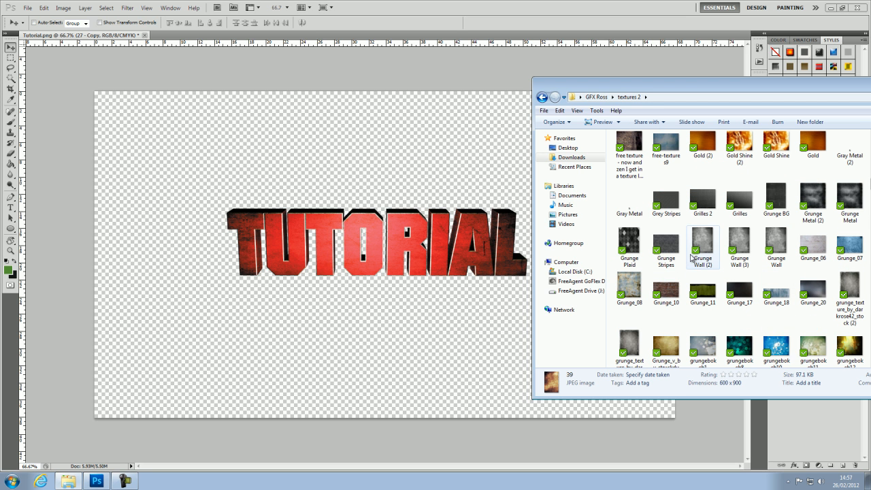
click(816, 198)
click(850, 197)
drag(400, 217, 400, 218)
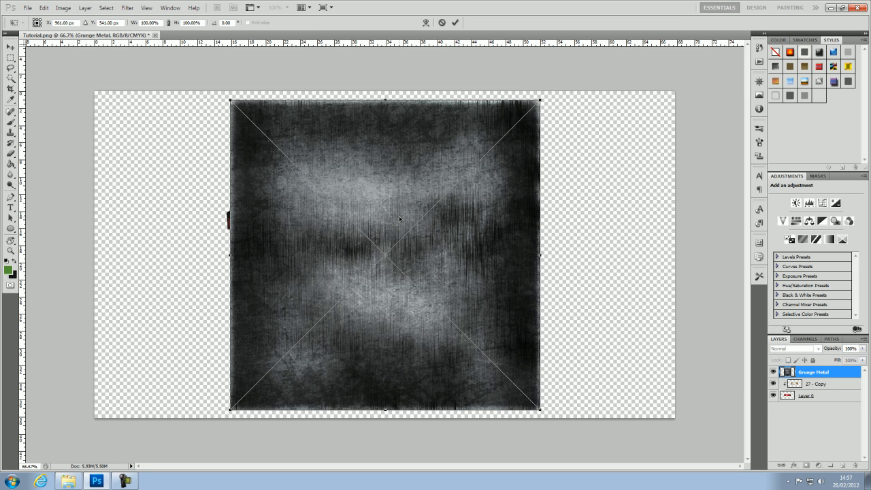
drag(472, 273, 469, 270)
key(Return)
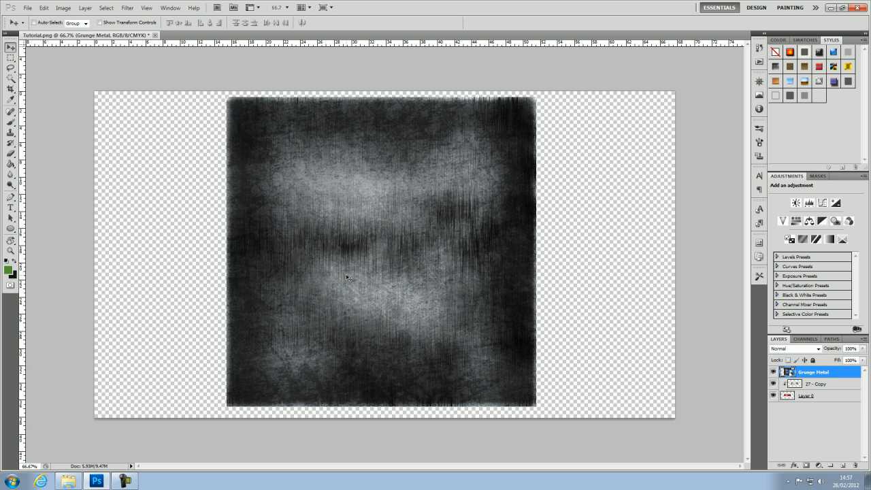
Rasterize the Grunge Metal layer and move it between 27 - Copy and the text layer so it joins the clipping group
right_click(824, 373)
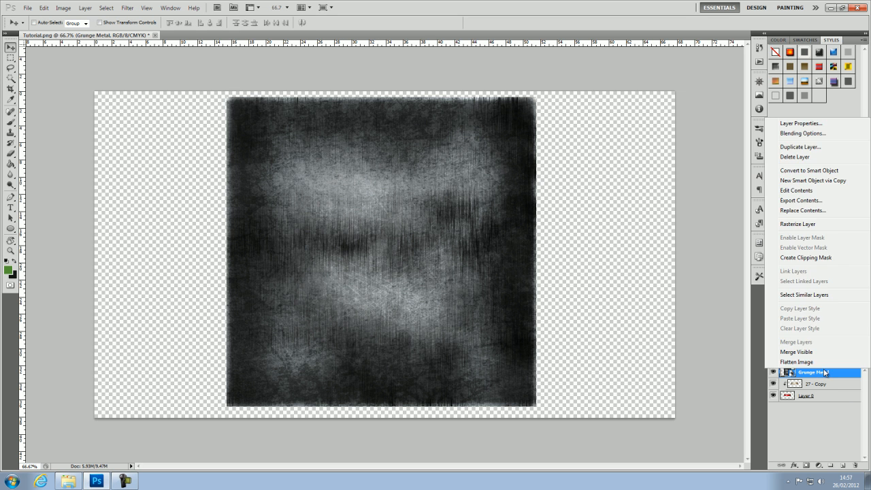
click(833, 226)
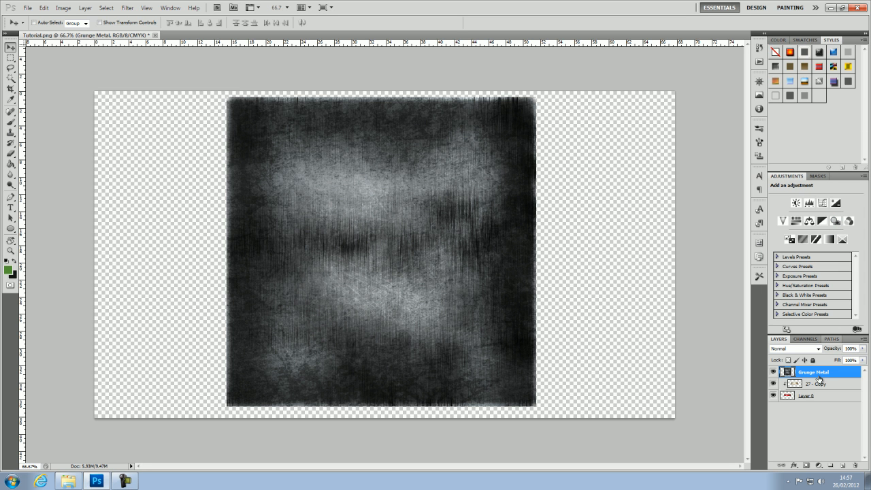
drag(821, 379, 834, 391)
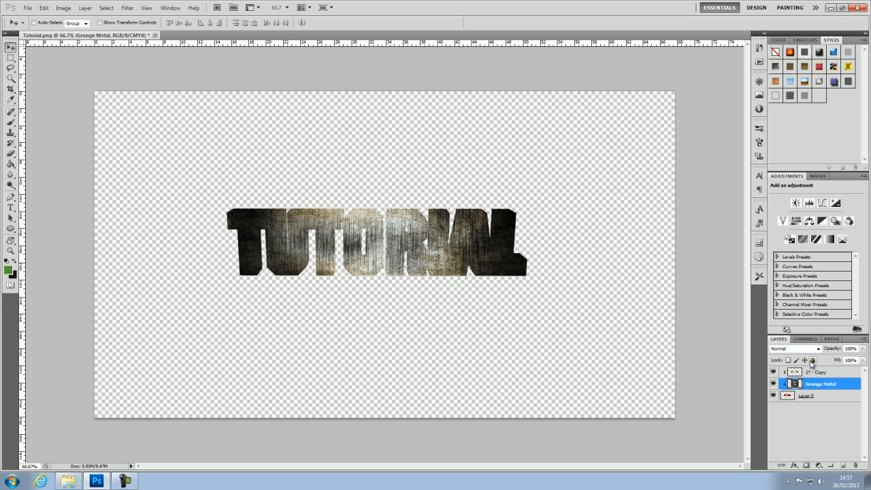
Try Overlay, Hard Mix and Linear Light blend modes on the Grunge Metal layer, ending on Pin Light
click(821, 400)
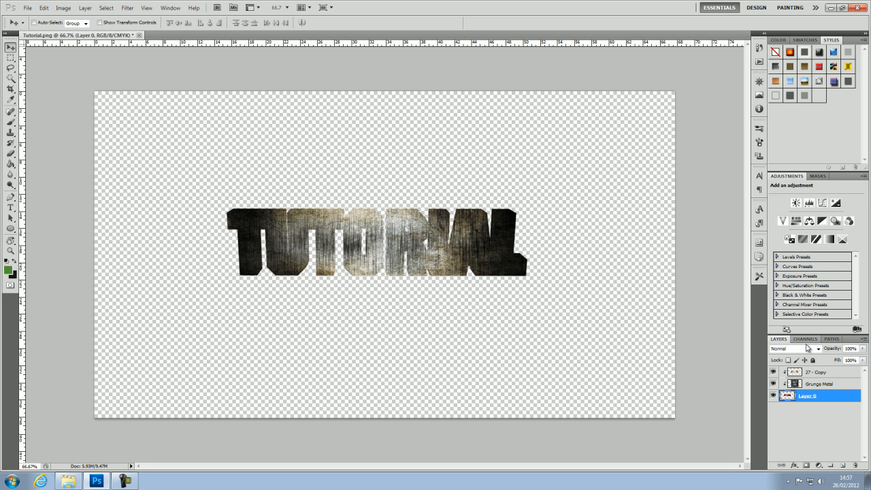
click(819, 385)
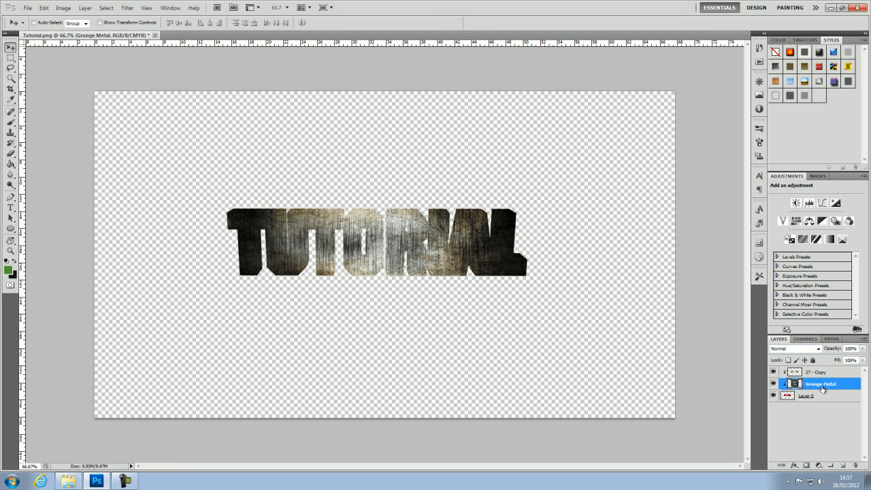
click(802, 348)
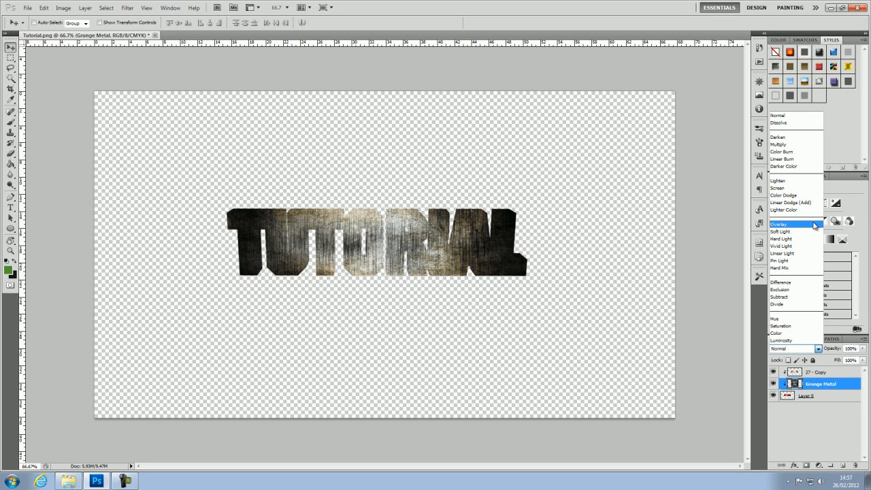
click(814, 225)
scroll(798, 349, down, 1)
scroll(798, 349, down, 7)
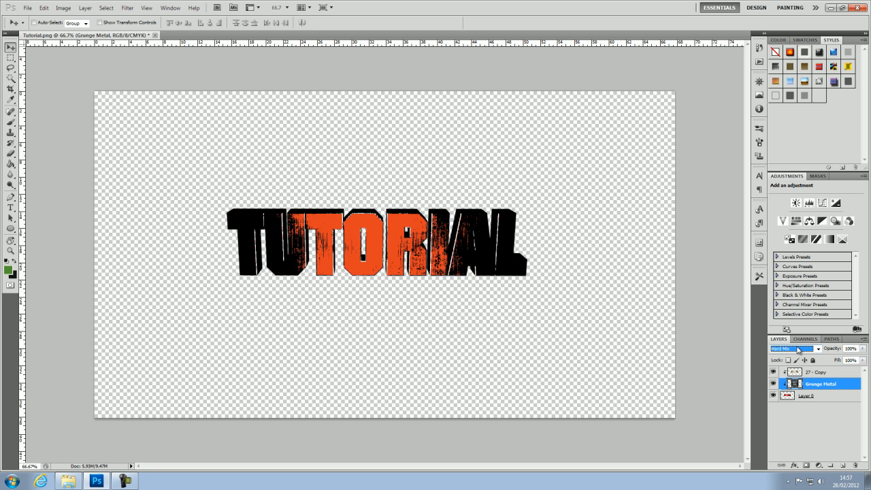
scroll(798, 349, up, 3)
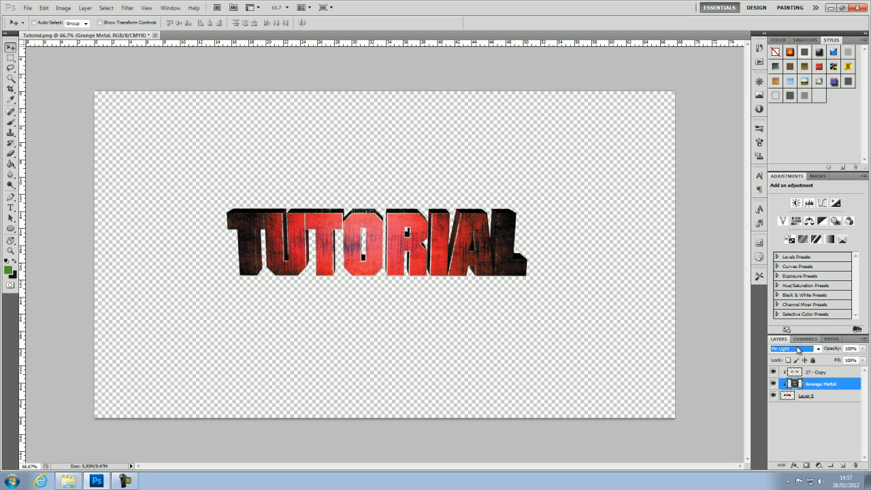
scroll(798, 349, up, 1)
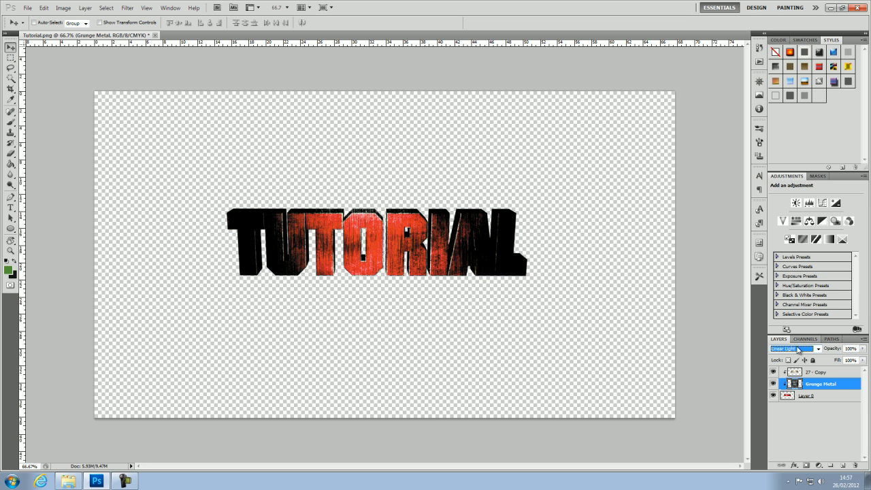
scroll(799, 349, down, 1)
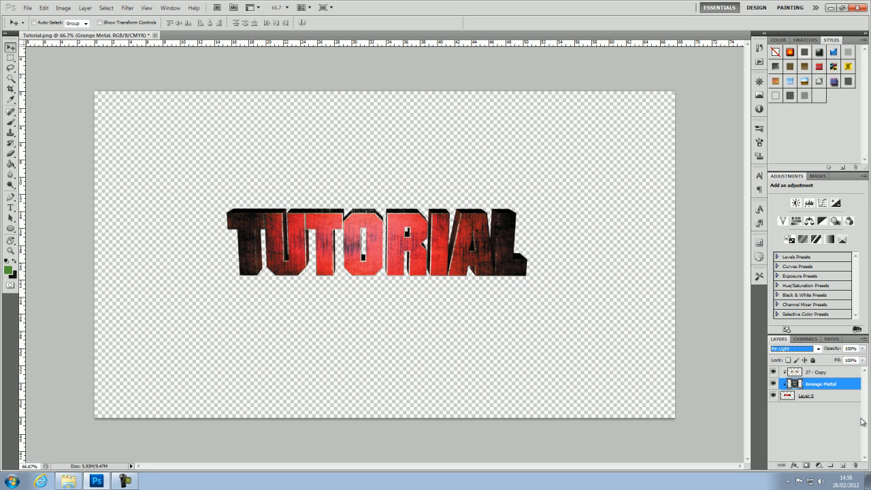
click(828, 398)
shift+click(829, 375)
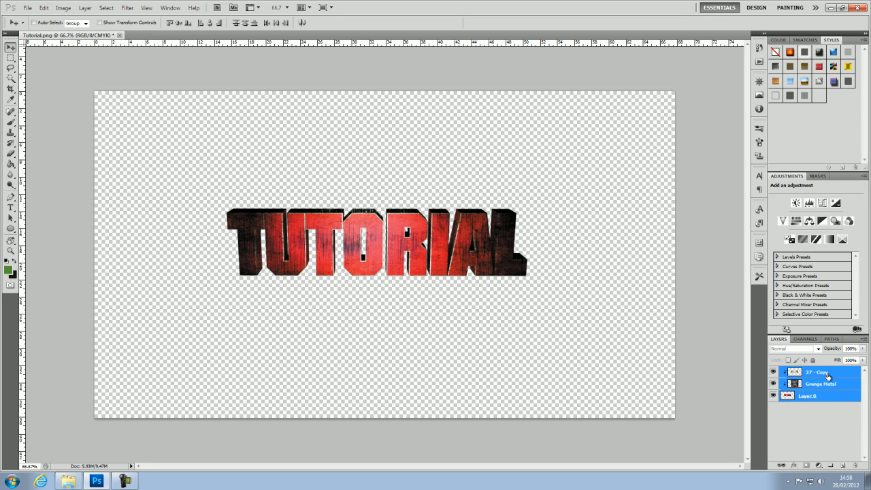
click(822, 429)
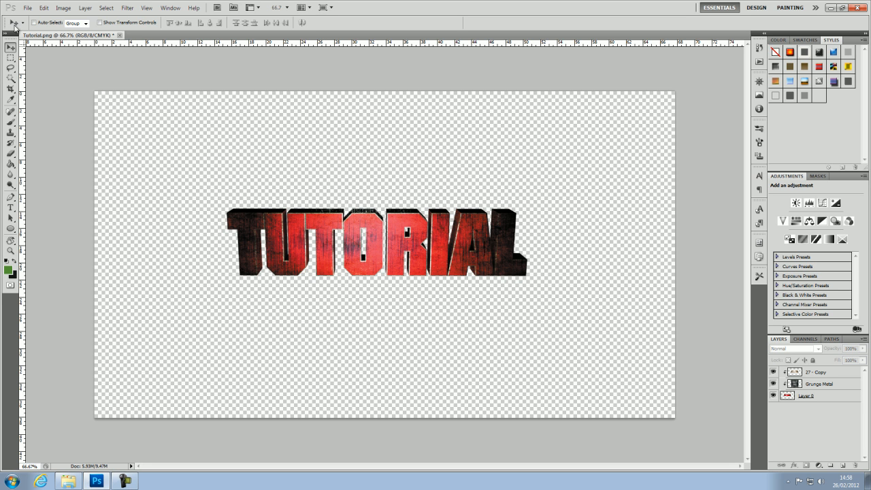
Create a new document named Background, 1280 pixels wide and 720 pixels high
click(28, 7)
click(27, 16)
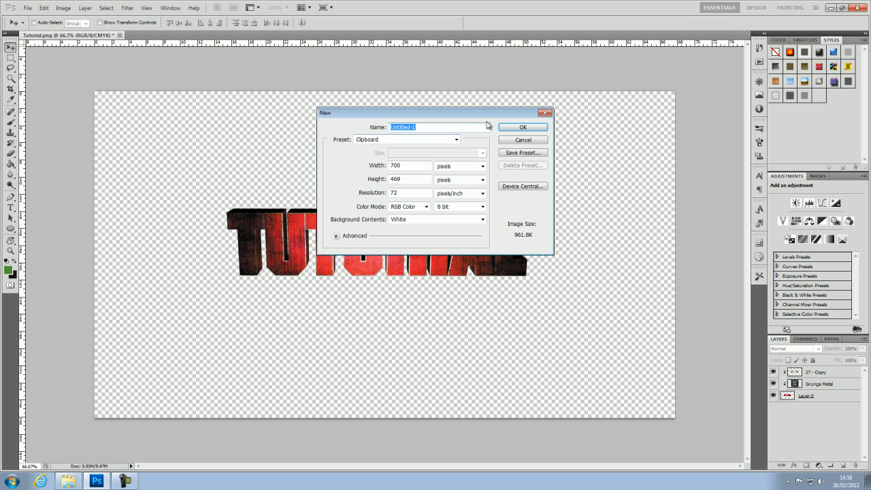
drag(439, 114, 672, 176)
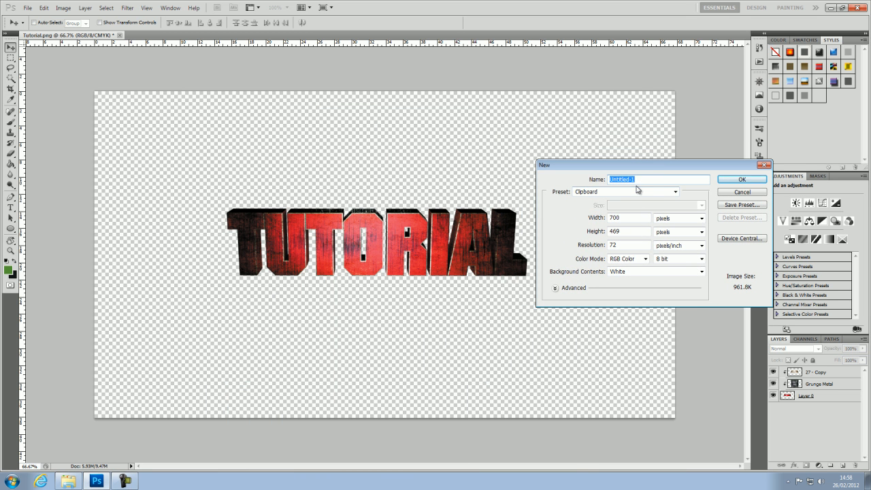
text(Background)
key(Tab)
text(1280)
key(Tab)
text(720)
key(Return)
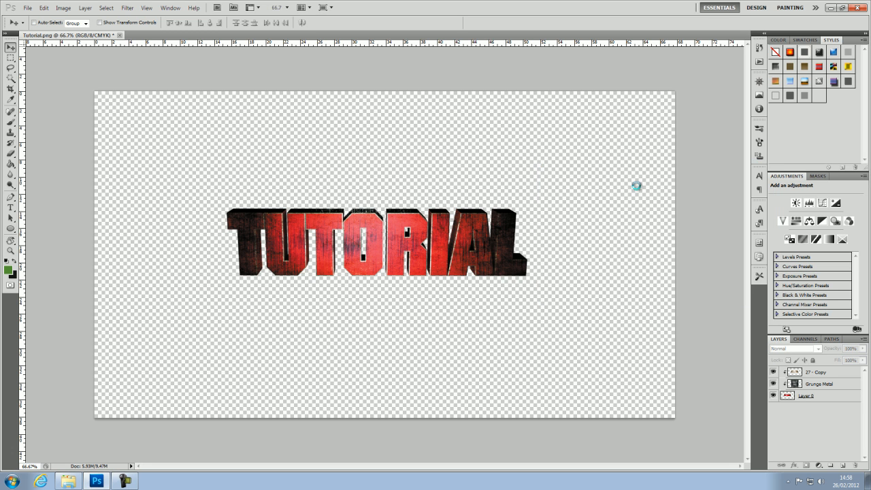
Return to Tutorial.png and select the whole canvas with Layer 0 as the active layer
click(55, 36)
click(841, 397)
shift+click(829, 373)
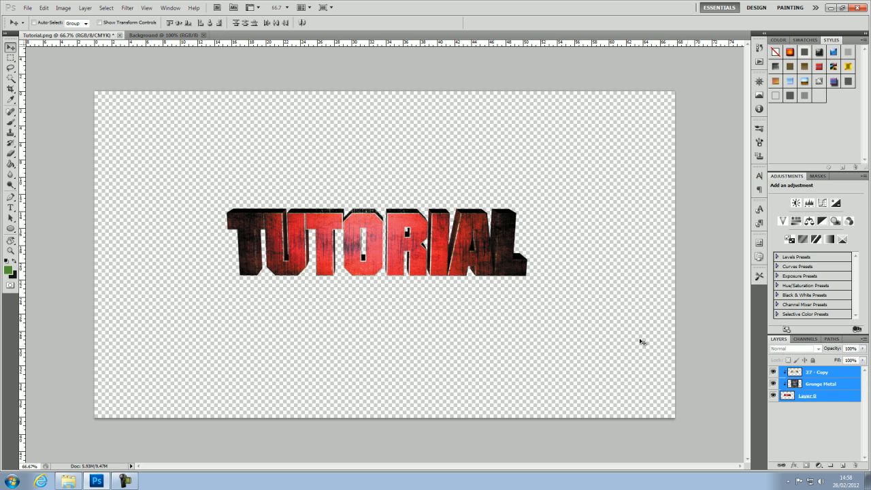
click(836, 400)
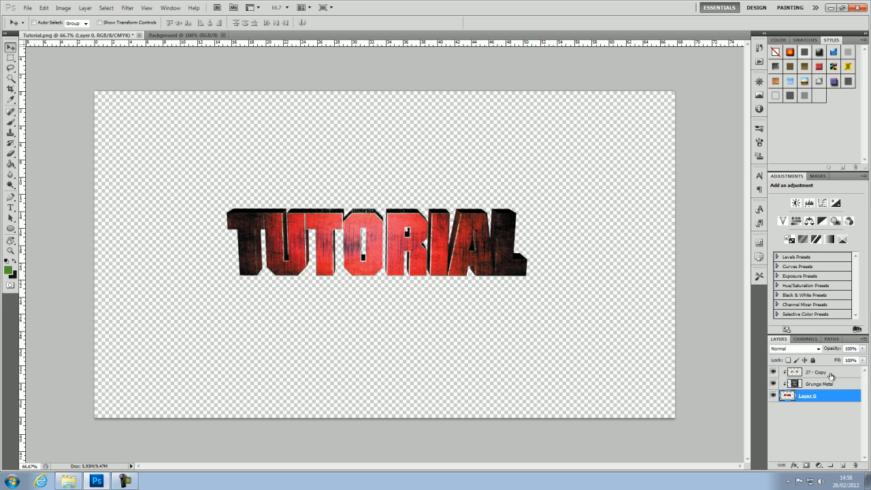
shift+click(829, 374)
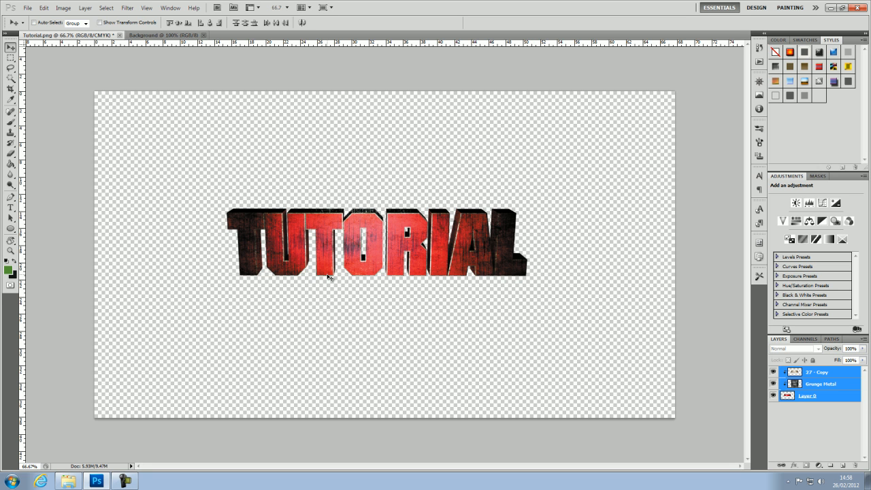
click(835, 400)
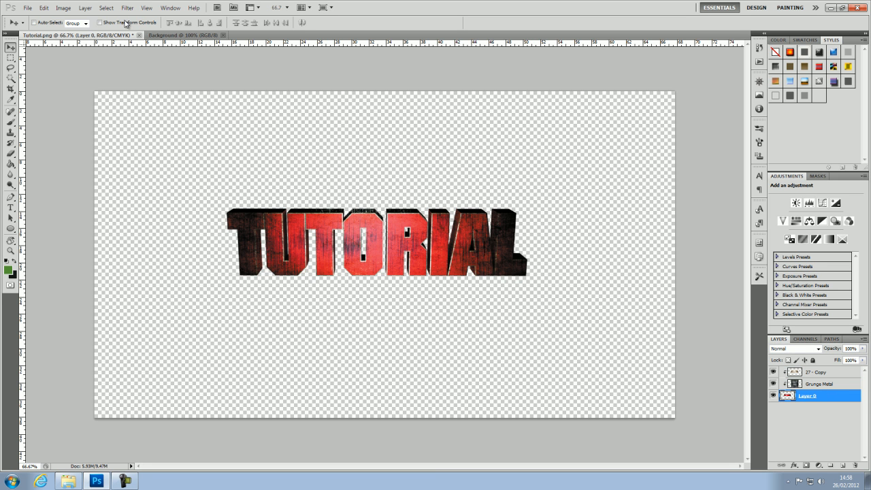
key(ctrl+a)
Try pasting the Layer 0 lettering into the Background document, then delete the pasted layer
click(159, 36)
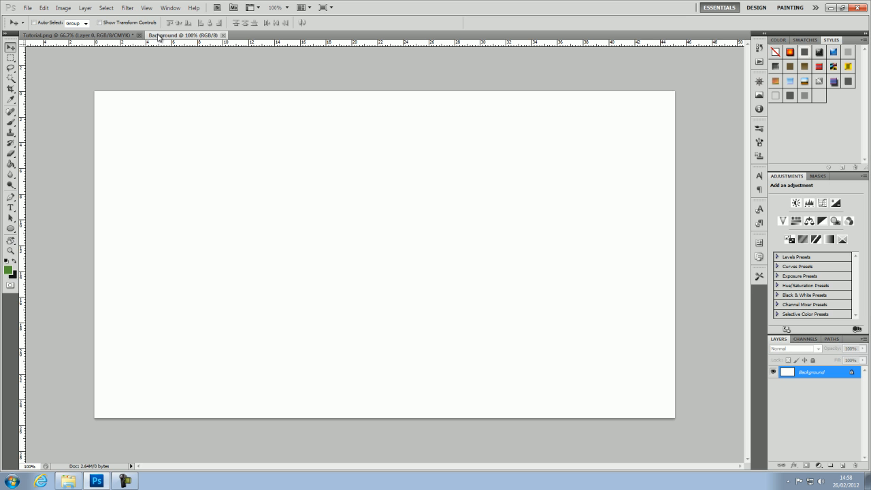
key(ctrl+v)
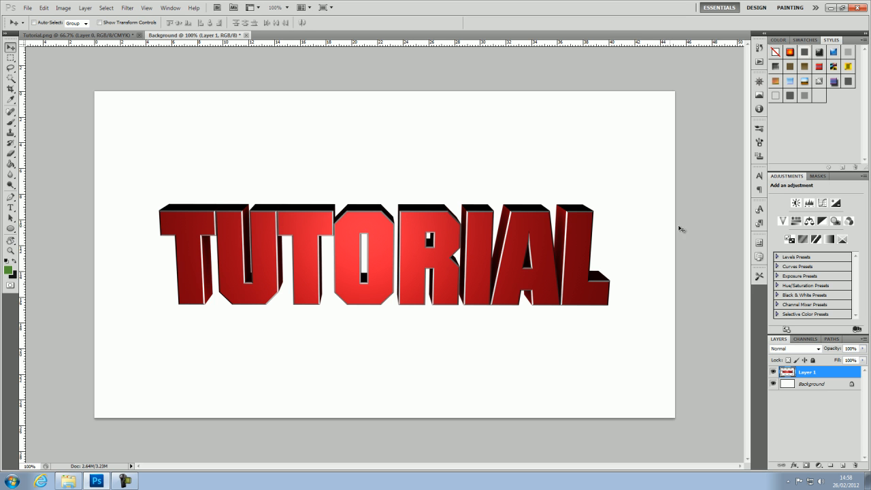
drag(498, 267, 496, 261)
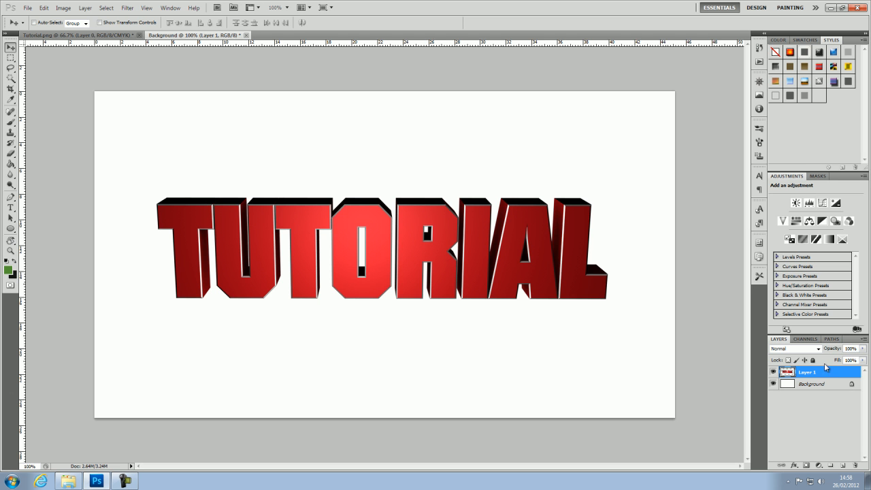
key(Delete)
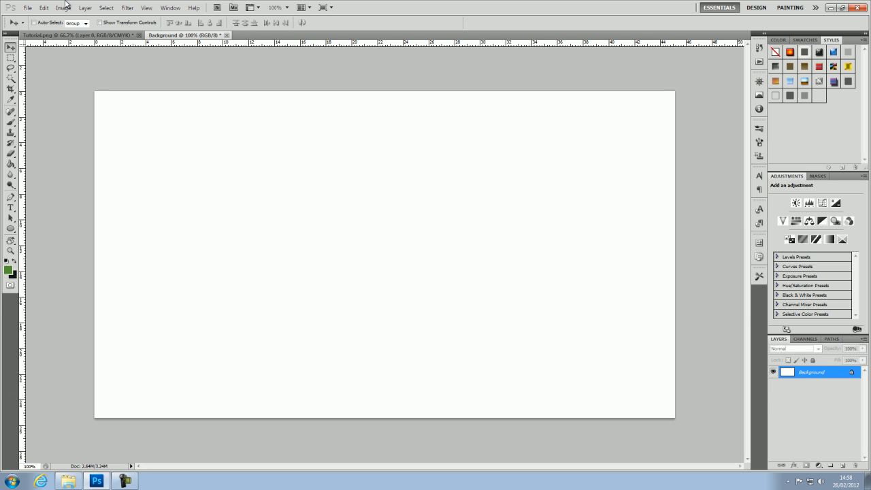
Copy all three Tutorial.png layers merged, paste them into the Background document and position the lettering near the canvas centre
click(72, 35)
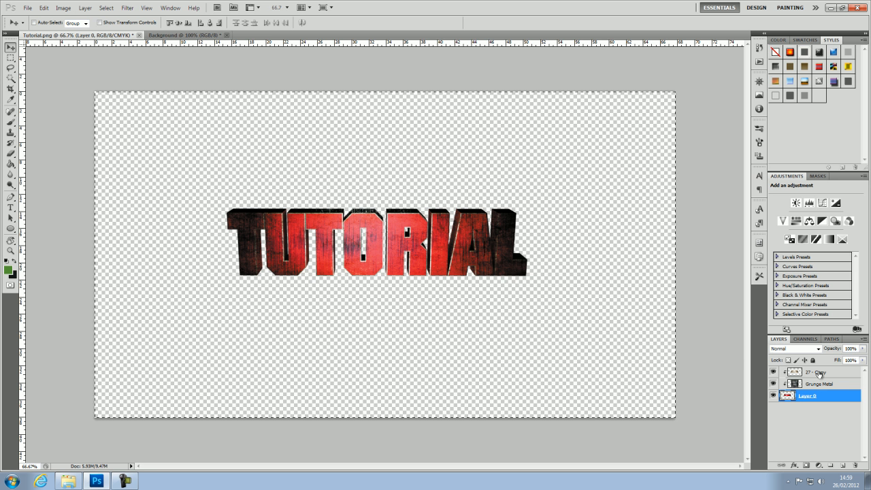
shift+click(817, 372)
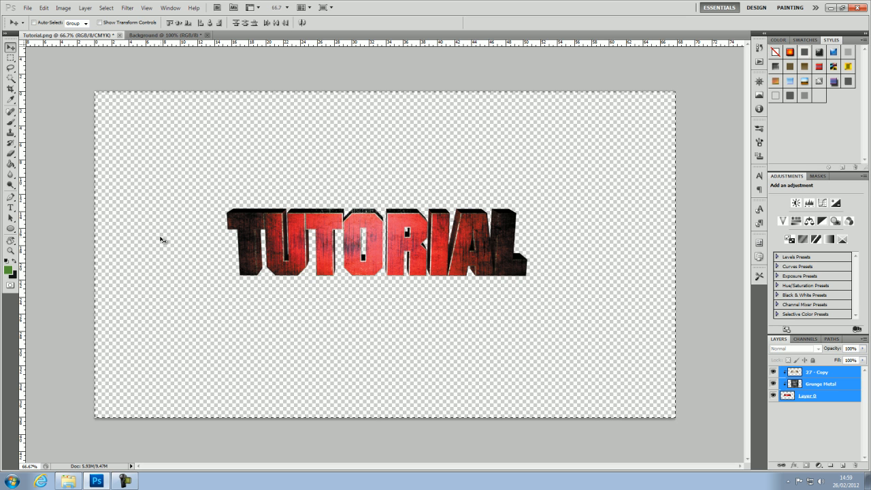
click(183, 36)
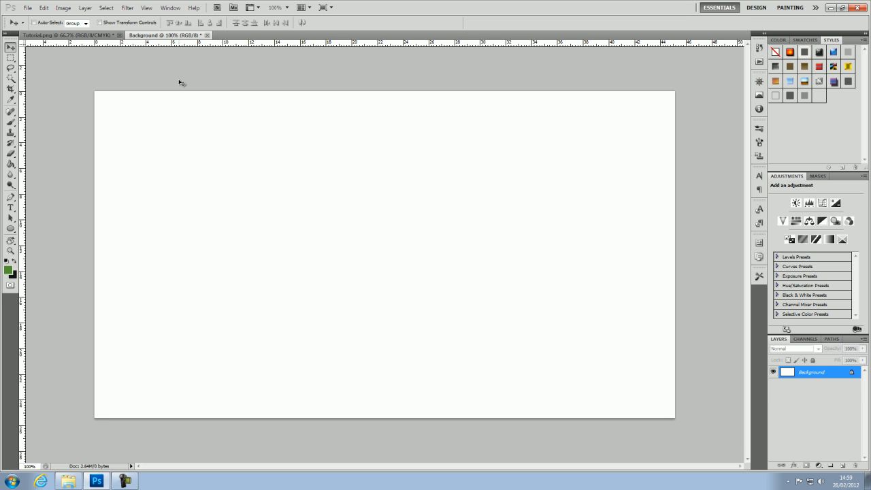
key(ctrl+v)
drag(411, 238, 418, 245)
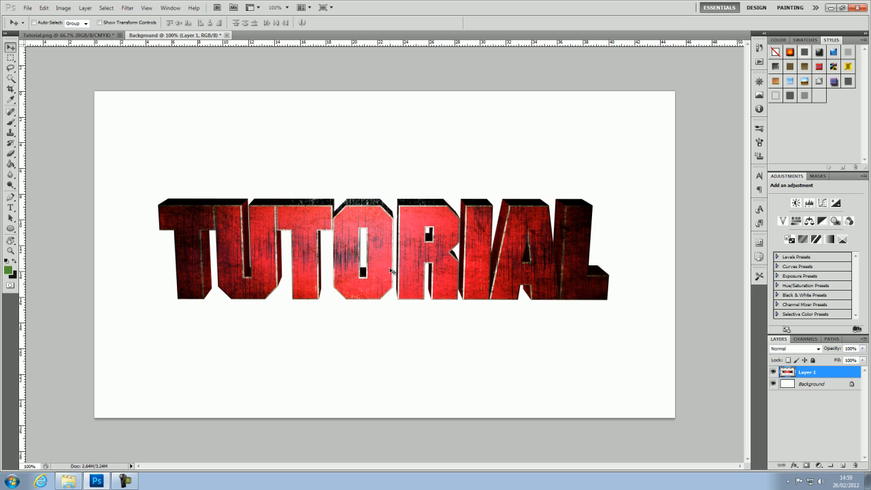
drag(403, 246, 378, 244)
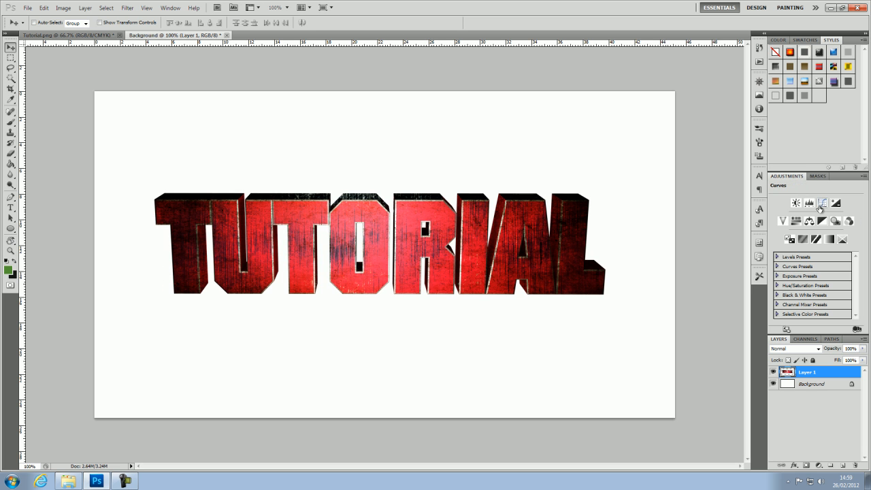
Try darkening the lettering with a Curves adjustment at input 124, output 96, then delete the adjustment layer
click(823, 203)
drag(832, 239, 823, 257)
click(820, 373)
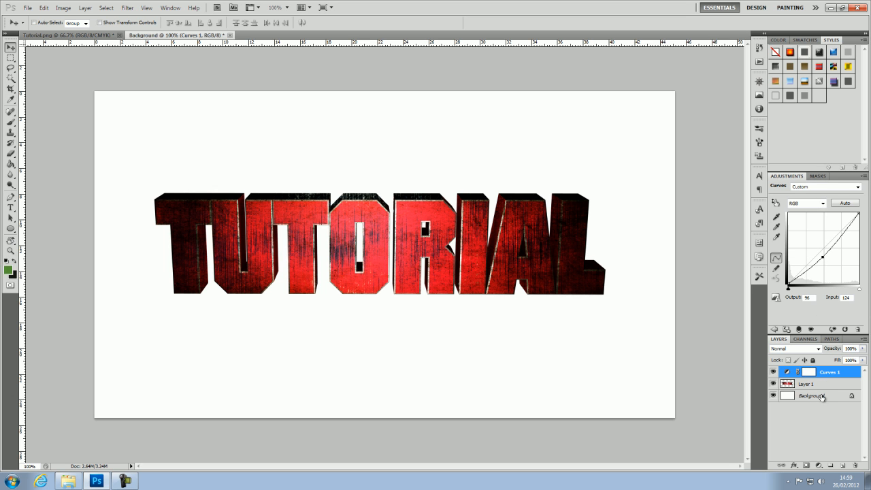
click(825, 386)
click(825, 372)
key(Delete)
Nudge the textured lettering on Layer 1 down until it sits vertically centred on the canvas
key(Down)
key(Down)
key(Down)
key(Down)
key(Down)
key(Down)
key(Down)
key(Down)
key(Down)
key(Down)
key(Down)
key(Down)
key(Down)
key(Down)
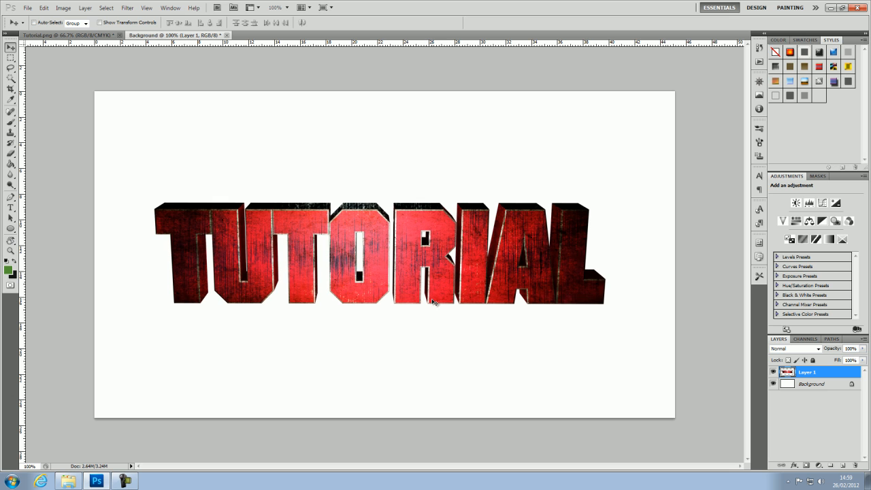